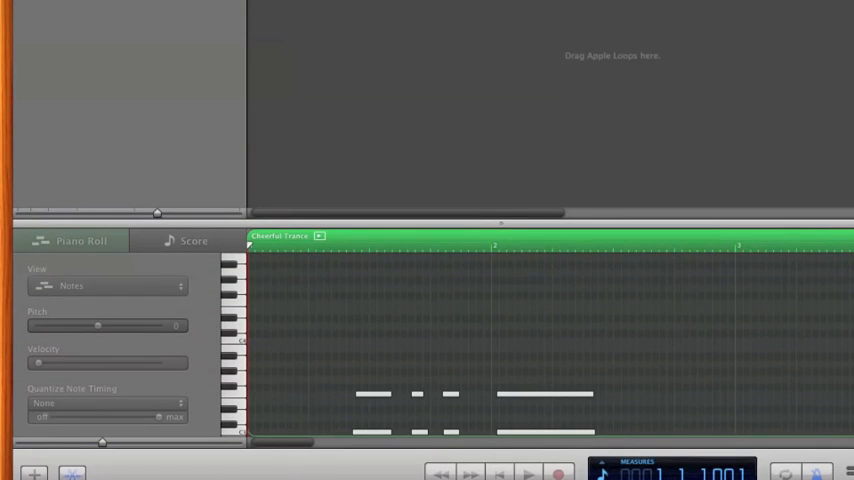
# Play and stop the song briefly, then start Export Song to Disk from the Share menu.
pyautogui.click(528, 474)
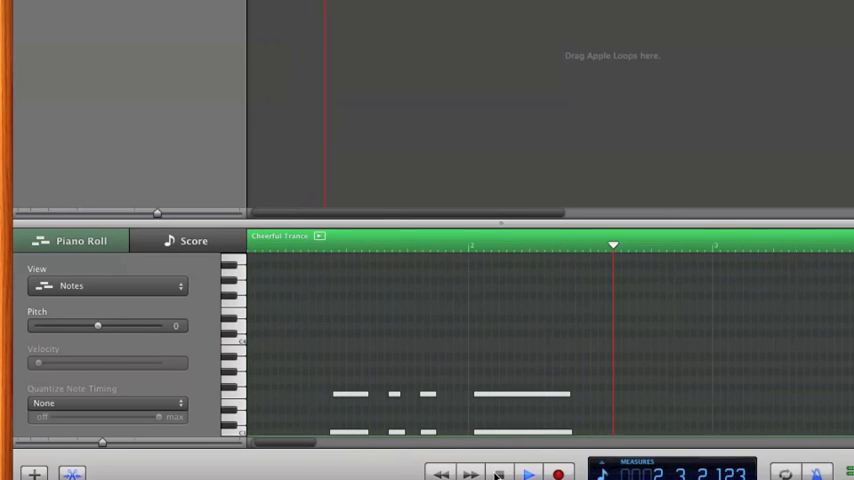
pyautogui.click(528, 474)
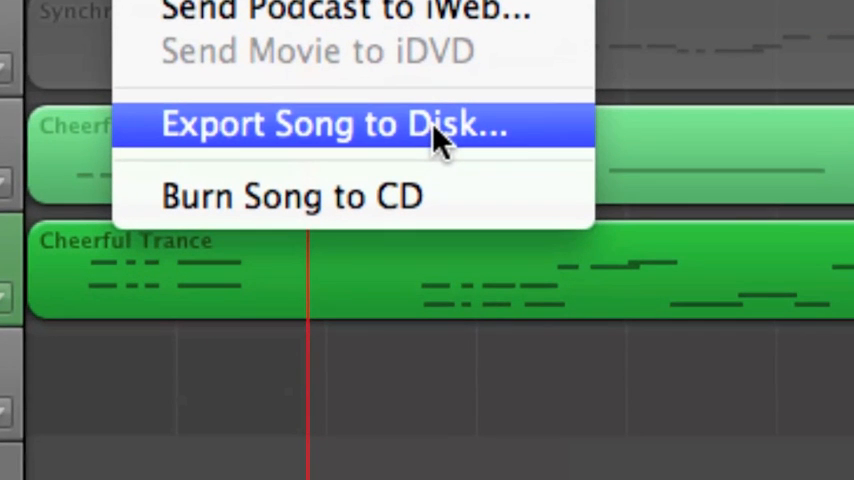
pyautogui.click(440, 135)
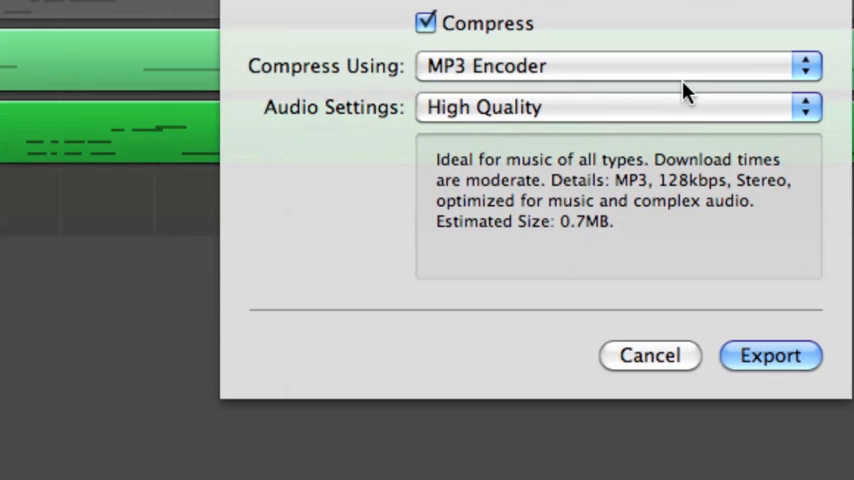
# Keep MP3 Encoder, choose Higher Quality (192kbps, ~1.0MB) and export.
pyautogui.click(806, 66)
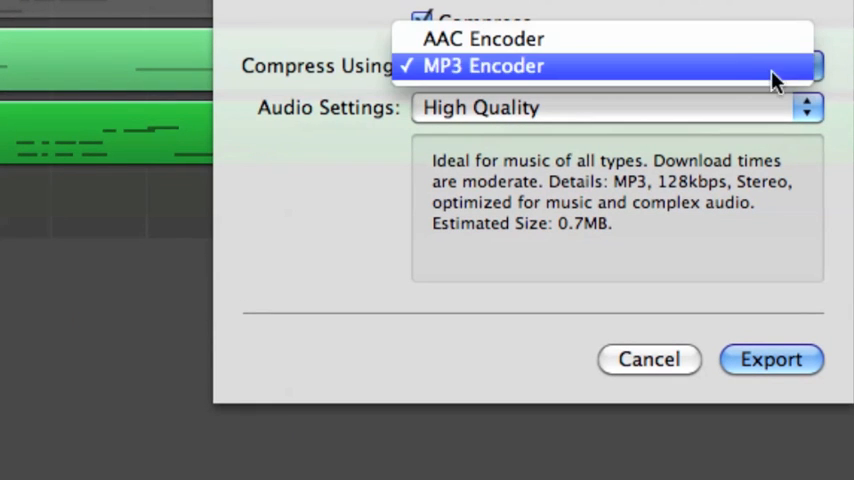
pyautogui.click(735, 66)
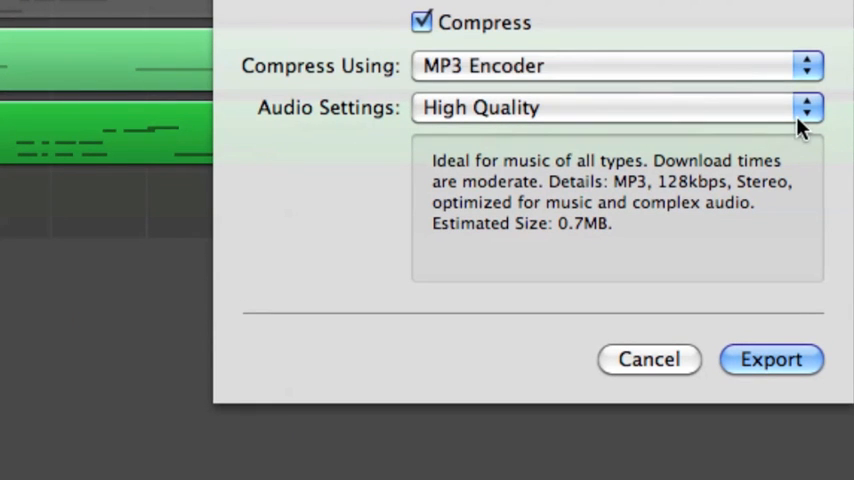
pyautogui.click(800, 107)
pyautogui.click(790, 135)
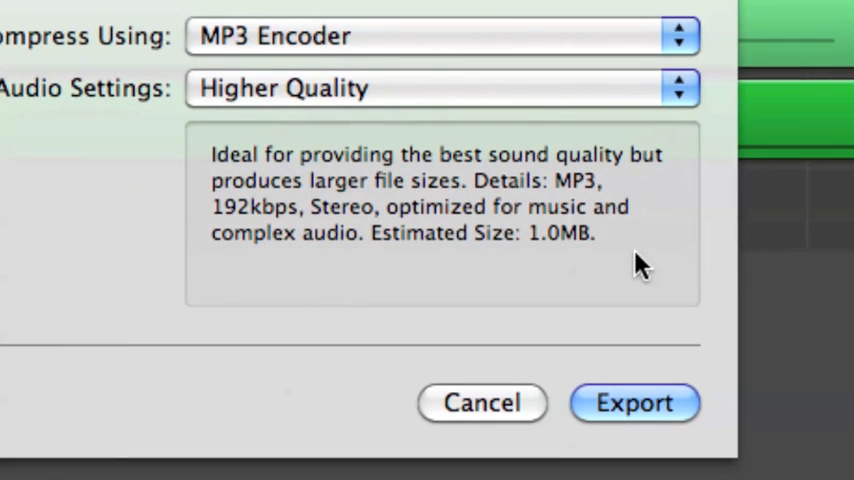
pyautogui.click(632, 405)
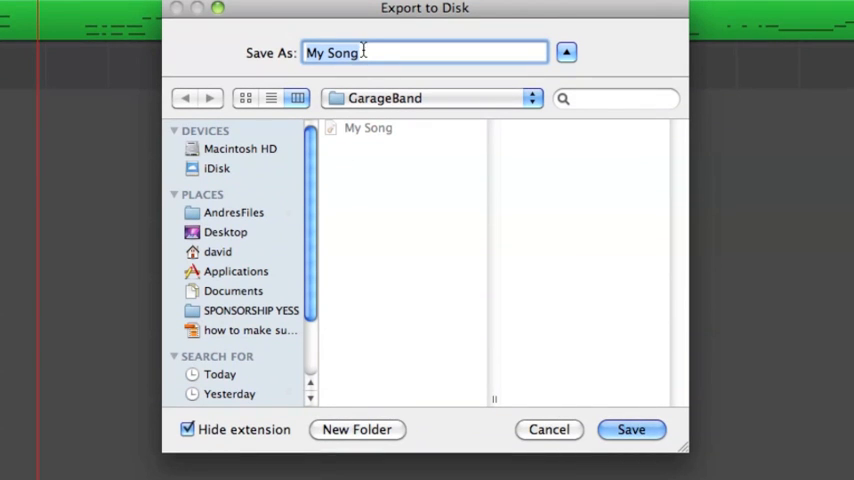
# Save the export as 'My Song 44444' onto the Desktop.
pyautogui.click(378, 124)
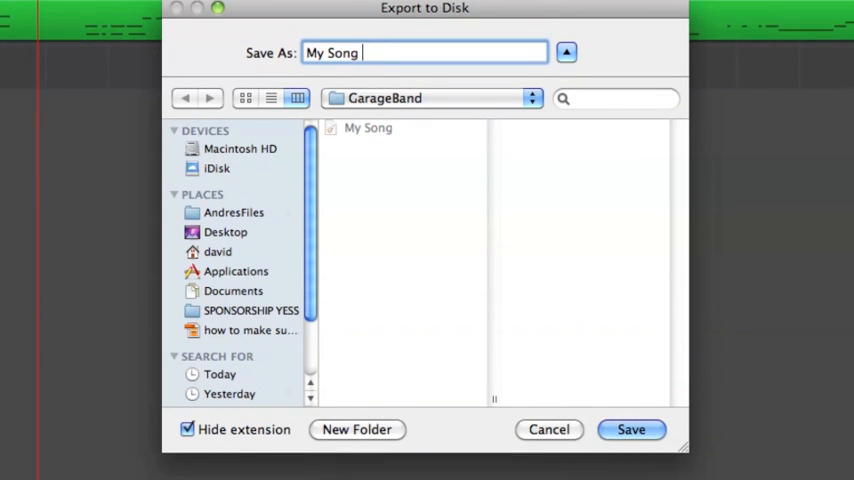
pyautogui.write('44444')
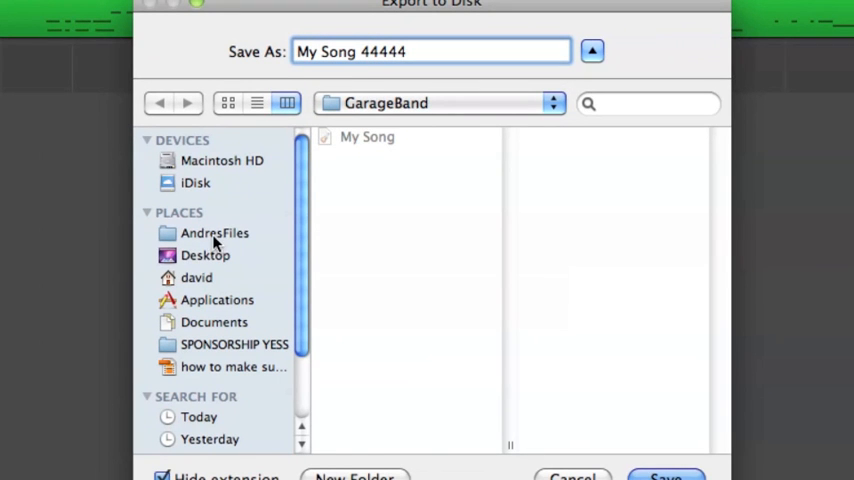
pyautogui.click(208, 258)
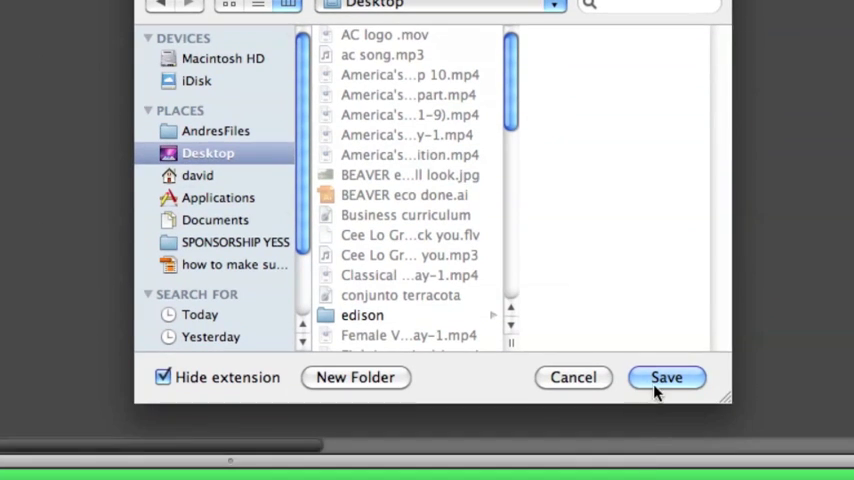
pyautogui.click(666, 377)
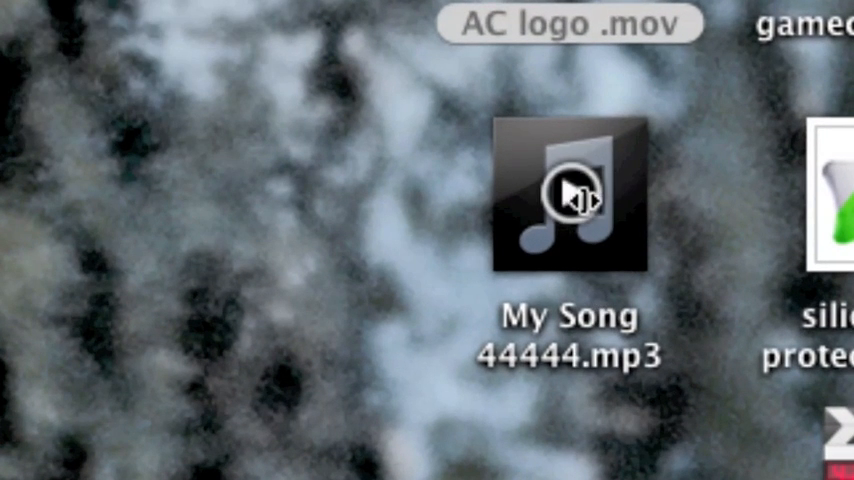
# Preview-play My Song 44444.mp3 from its desktop icon, then stop it.
pyautogui.click(572, 192)
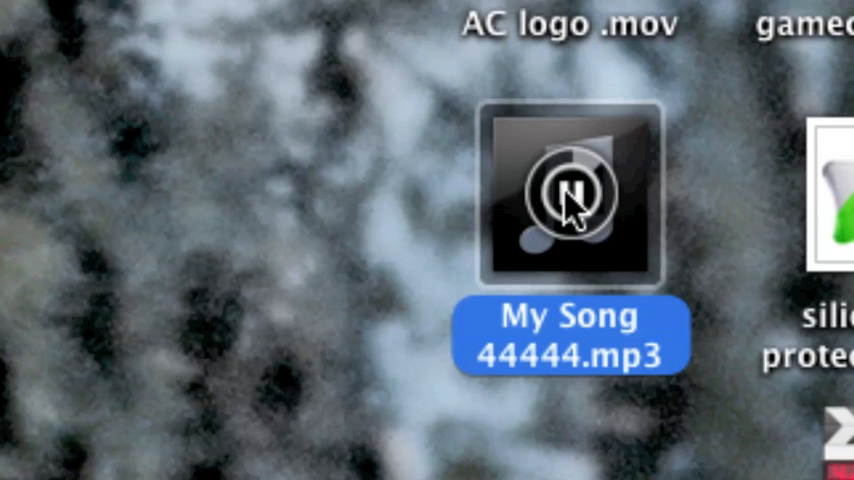
pyautogui.click(572, 200)
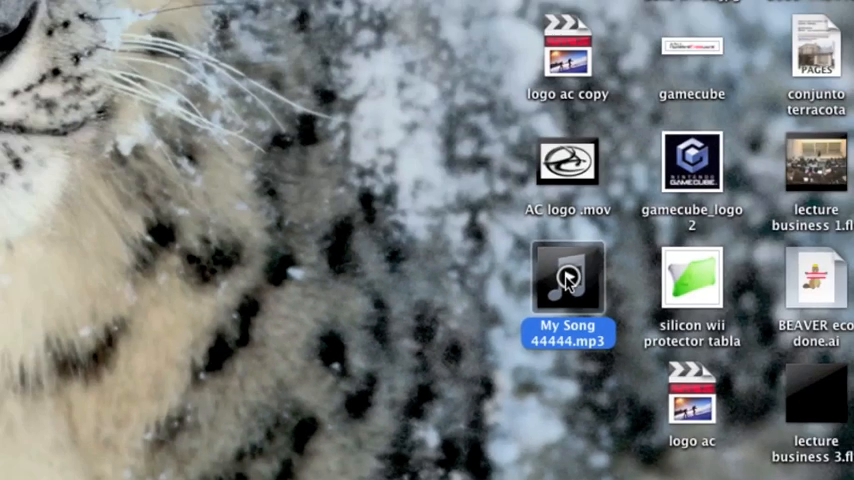